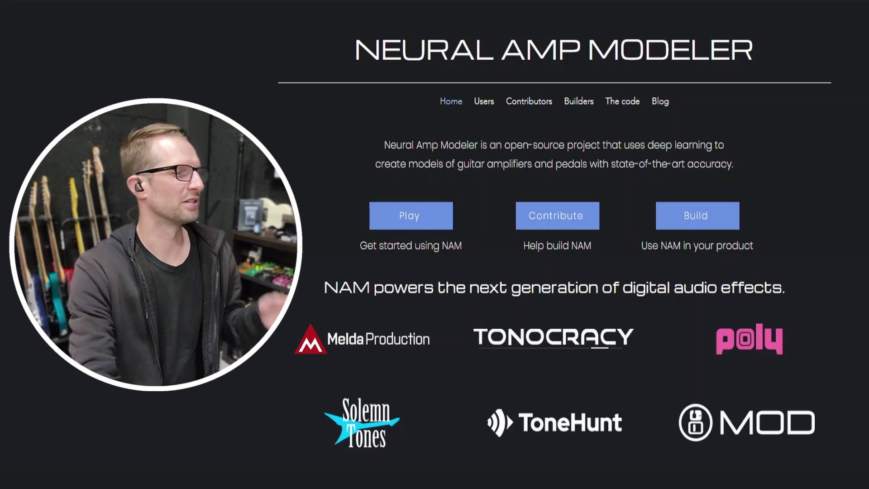
Open the NAM Users page and read down through the Get Started Online and installer links.
left_click(409, 224)
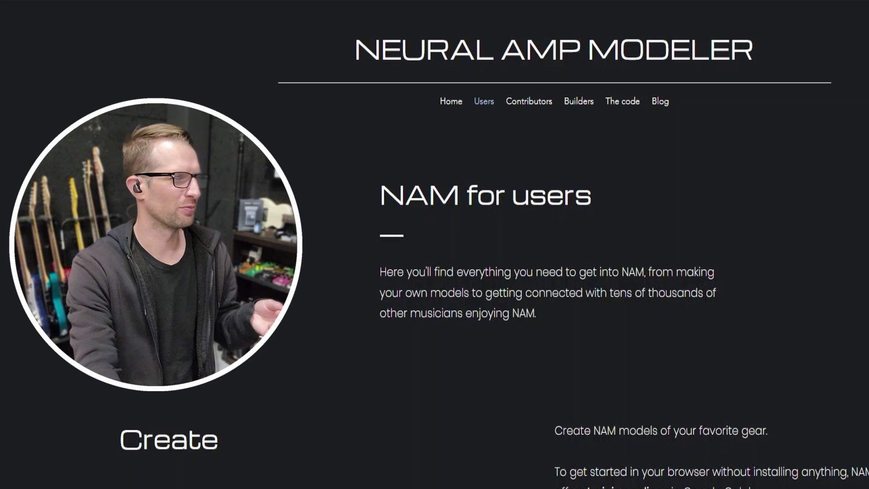
scroll(862, 204, "down", 3)
scroll(757, 339, "down", 3)
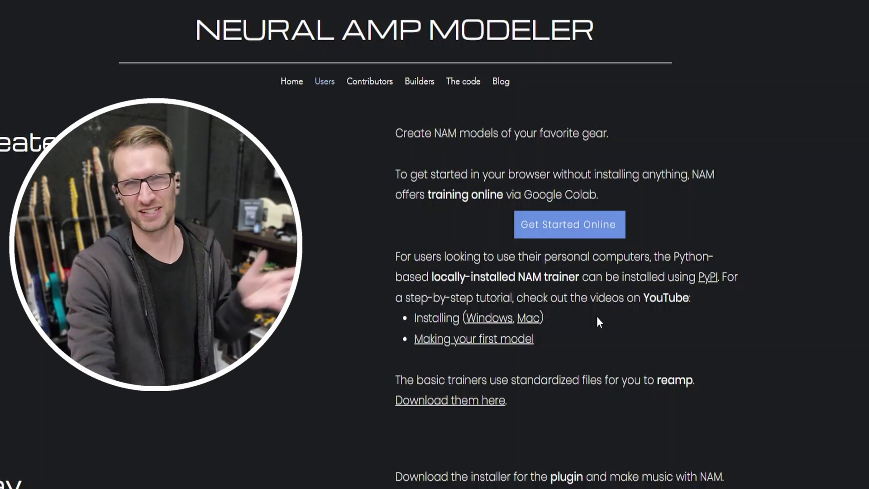
scroll(597, 318, "down", 5)
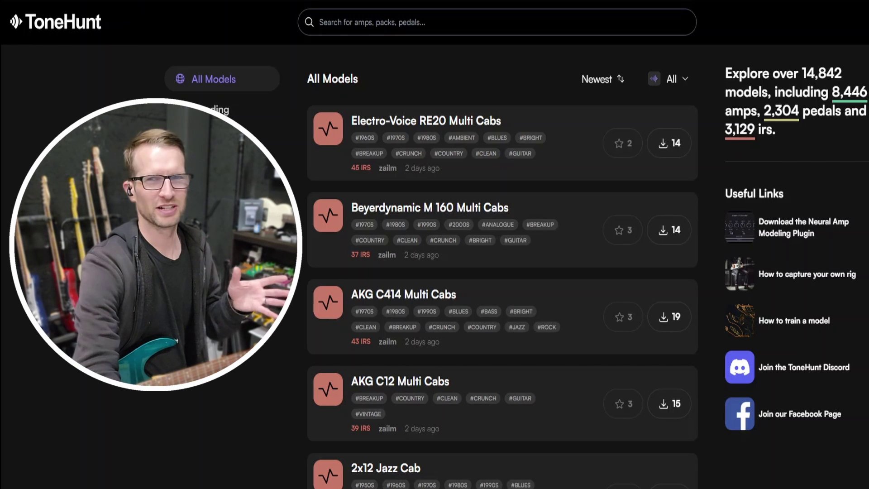
Browse ToneHunt's All Models list of the newest amp, pedal and cab captures.
scroll(571, 236, "down", 10)
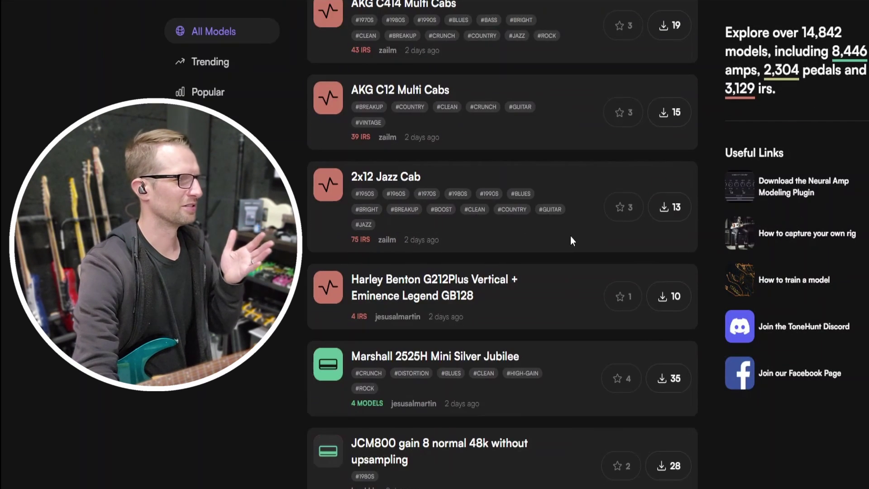
scroll(572, 235, "up", 1)
scroll(572, 236, "up", 10)
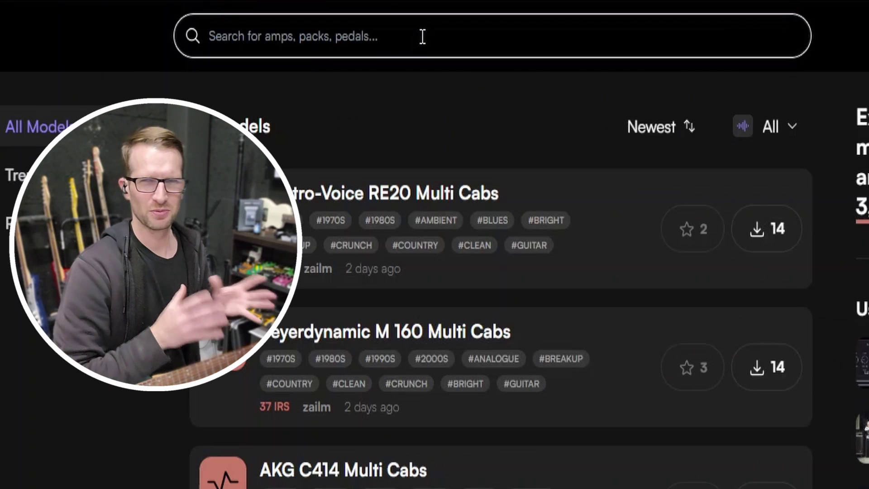
Search ToneHunt for 'orange' and browse the results, led by Orange Dual Terror (0.5.2).
left_click(453, 27)
type("orange")
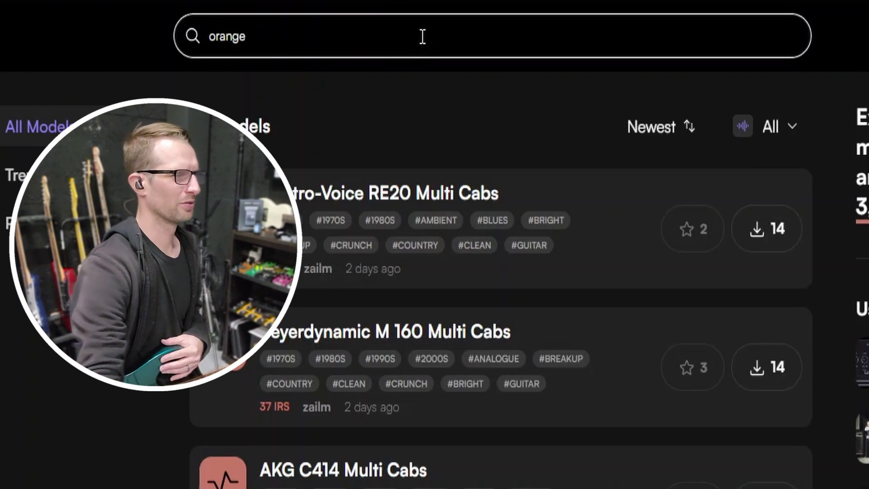
key("Return")
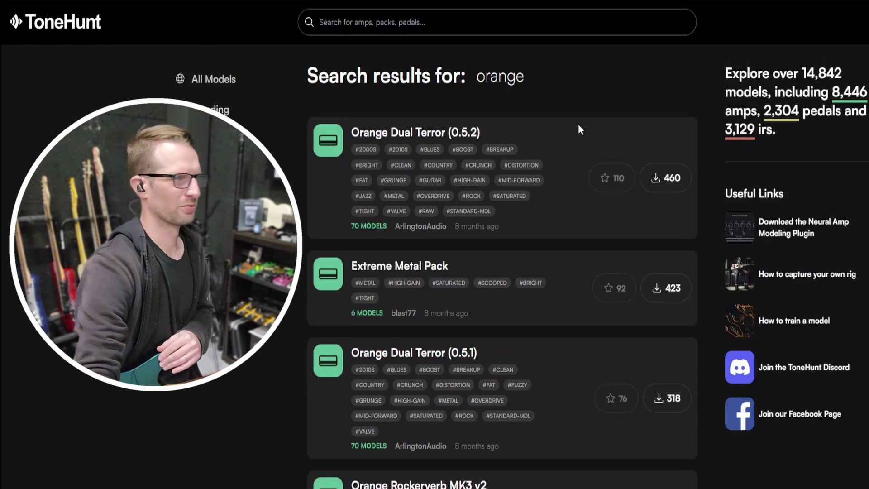
scroll(577, 124, "down", 3)
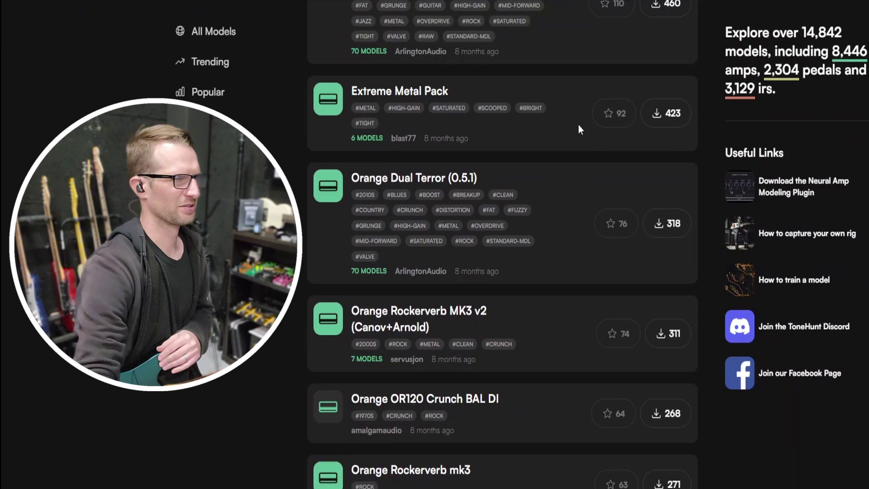
scroll(578, 124, "up", 4)
scroll(566, 271, "down", 1)
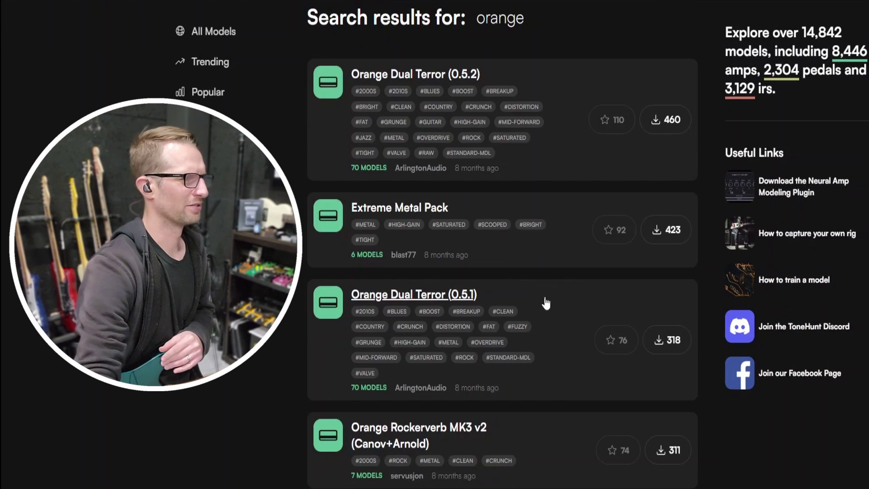
scroll(548, 272, "down", 3)
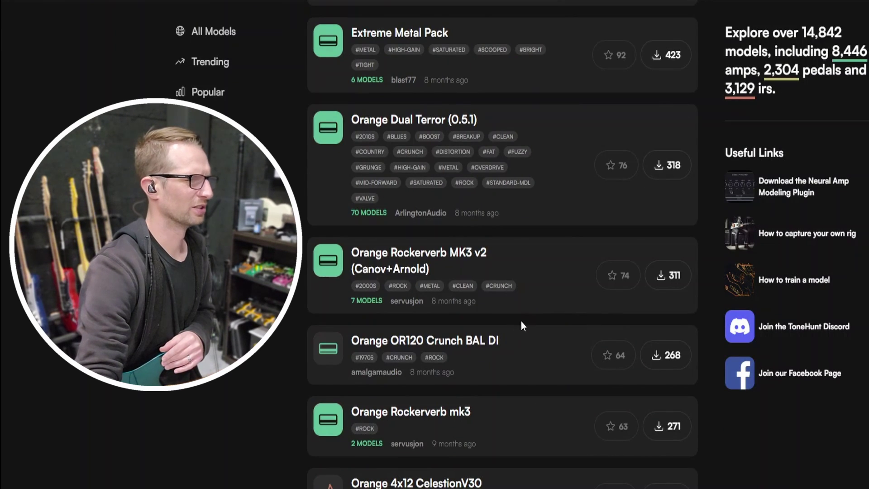
scroll(521, 321, "down", 1)
scroll(506, 311, "down", 2)
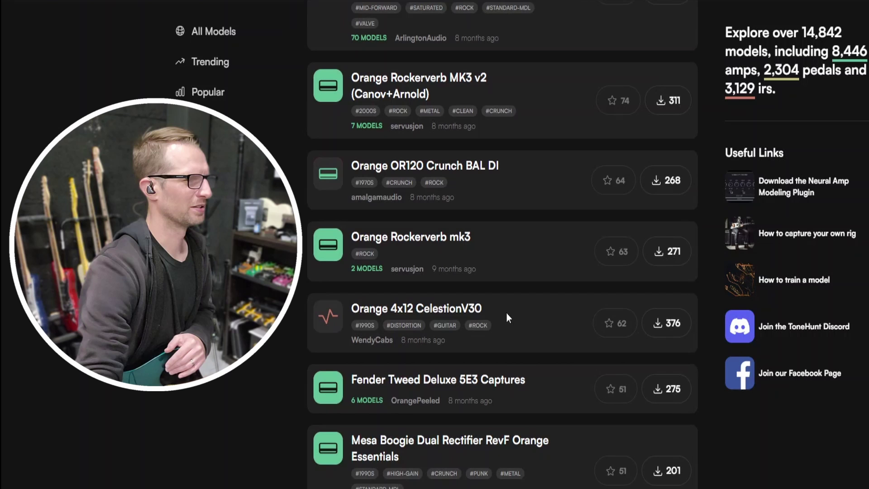
scroll(545, 325, "up", 7)
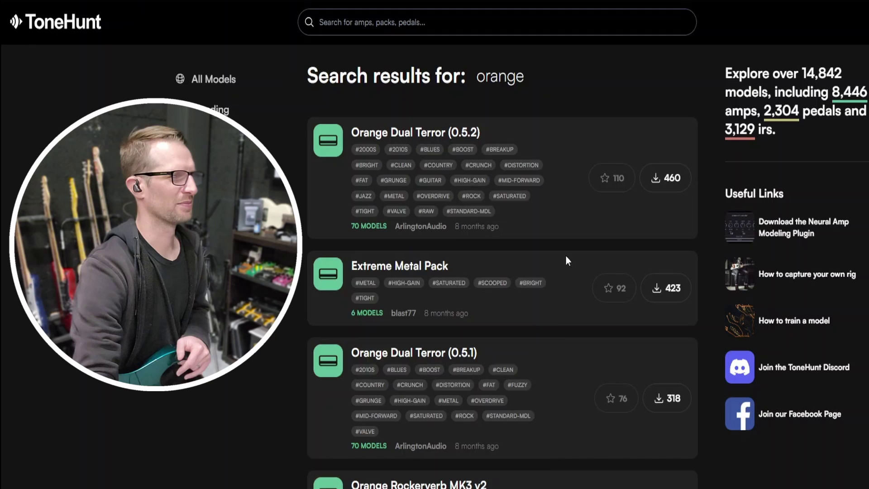
Open the Orange Dual Terror (0.5.2) pack page and read through its description.
left_click(566, 240)
scroll(511, 331, "down", 10)
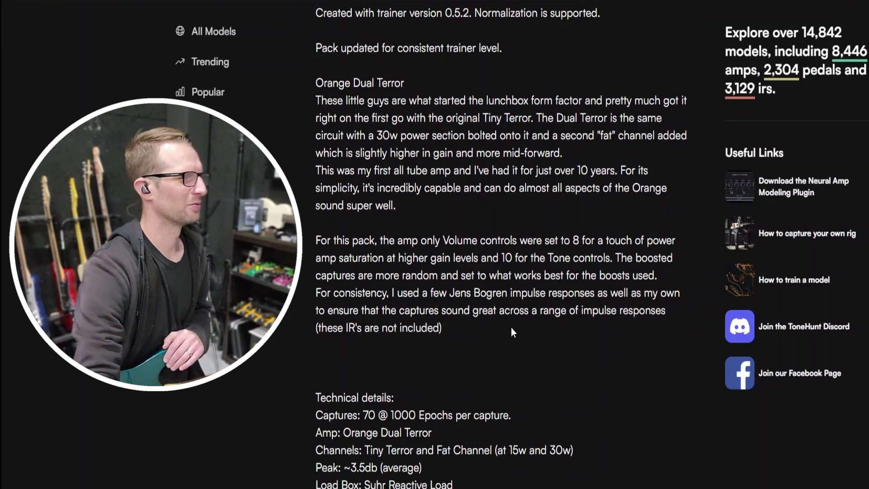
scroll(512, 327, "down", 10)
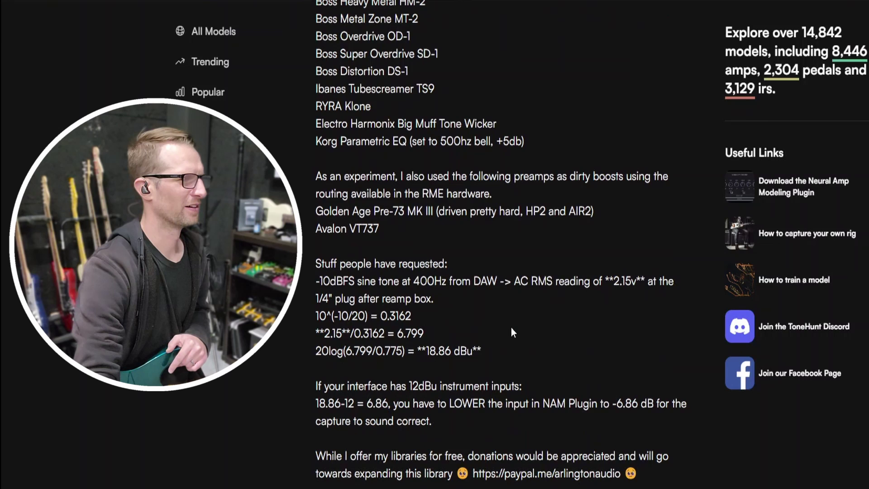
scroll(512, 328, "up", 20)
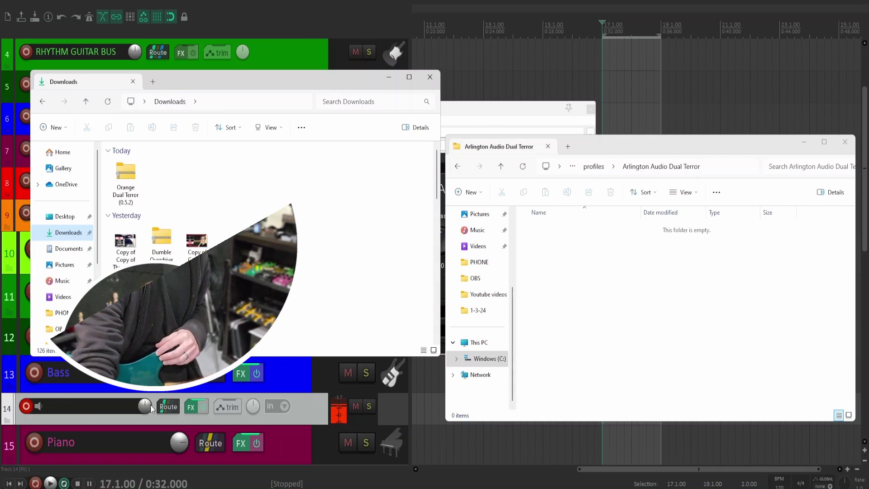
Extract the Orange Dual Terror zip from Downloads into the Arlington Audio Dual Terror folder.
left_click(126, 183)
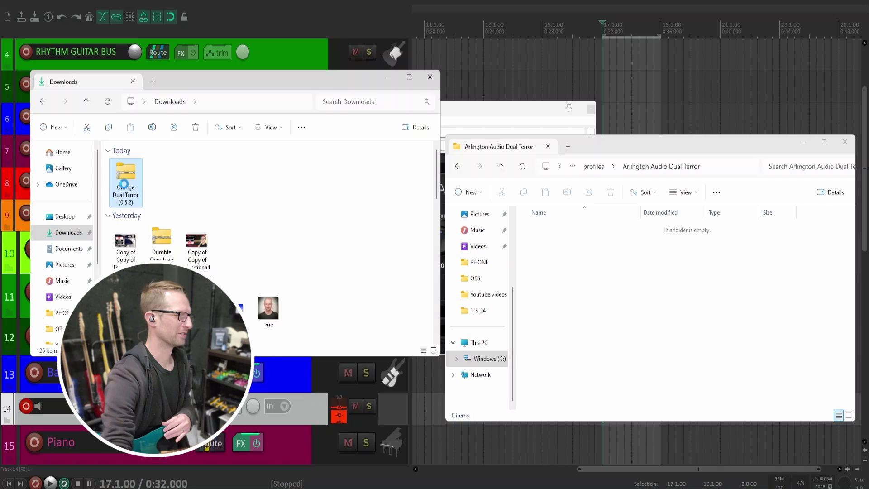
right_click(126, 183)
left_click(197, 260)
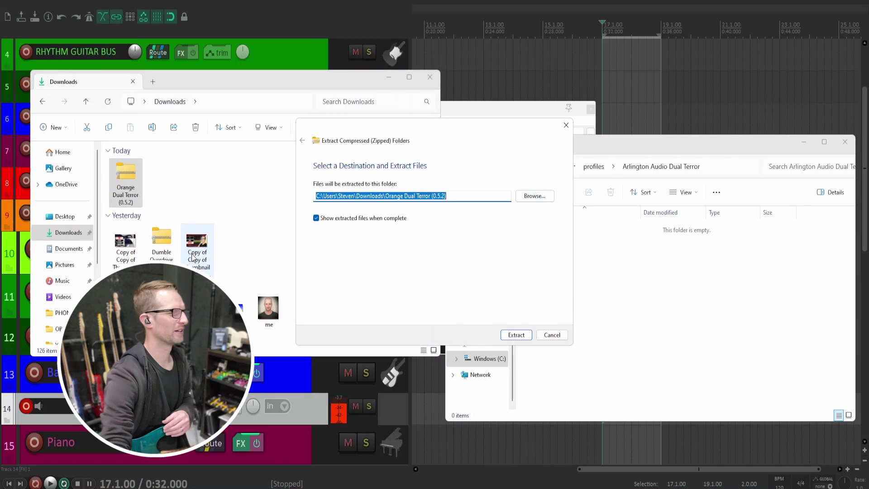
left_click(535, 195)
double_click(543, 344)
left_click(738, 472)
left_click(516, 335)
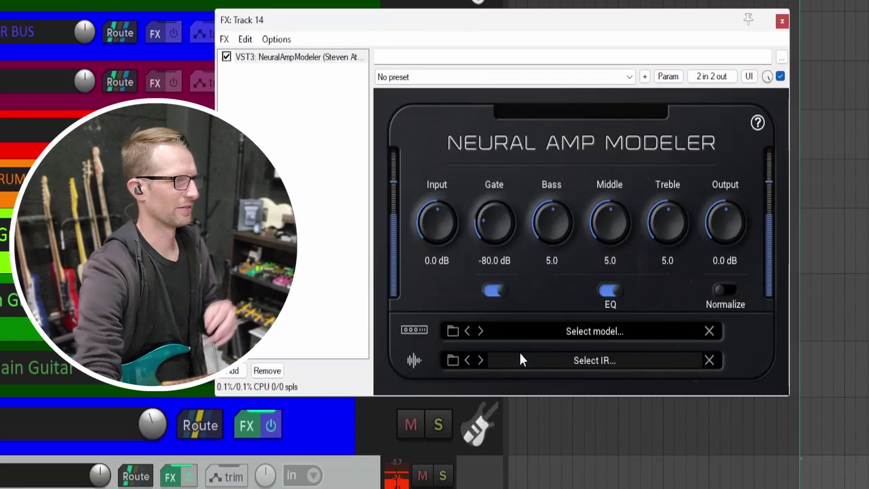
Load ORANGE - 1073.nam into the plugin's model slot.
left_click(452, 331)
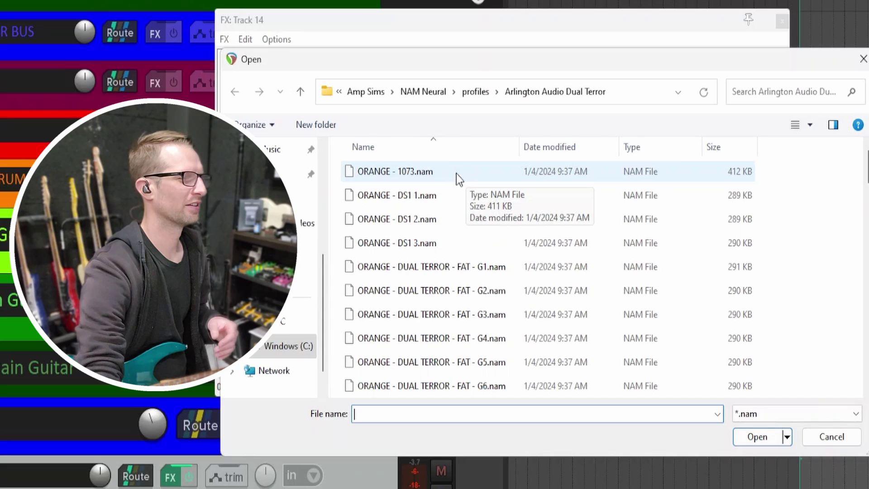
double_click(456, 174)
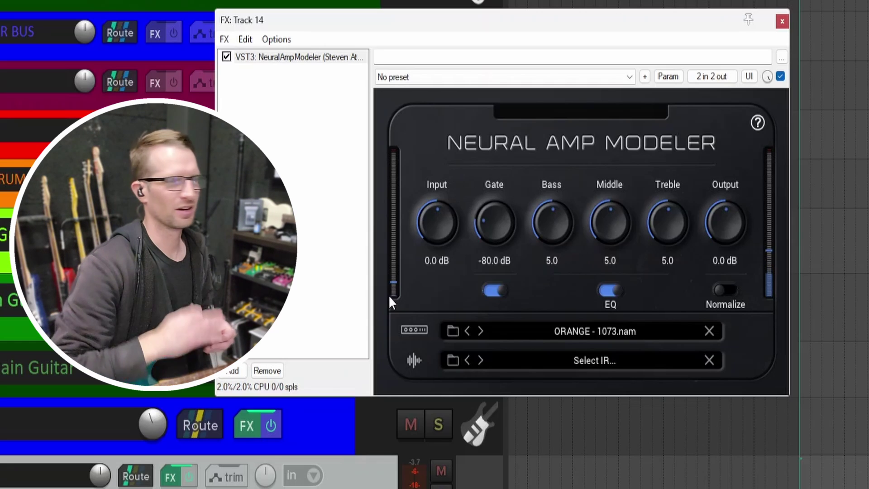
Load AmpocalypseNow.wav from the Cabs Of Chaos, Vol 1 folder as the impulse response.
left_click(453, 360)
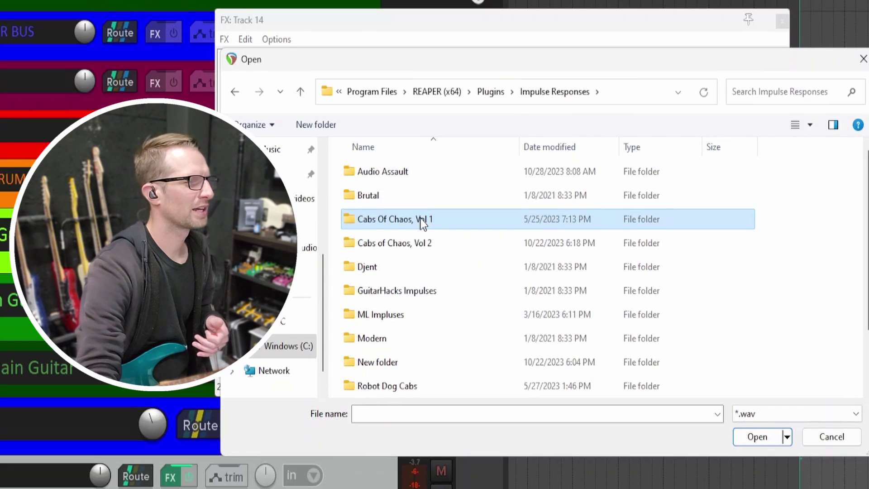
double_click(420, 218)
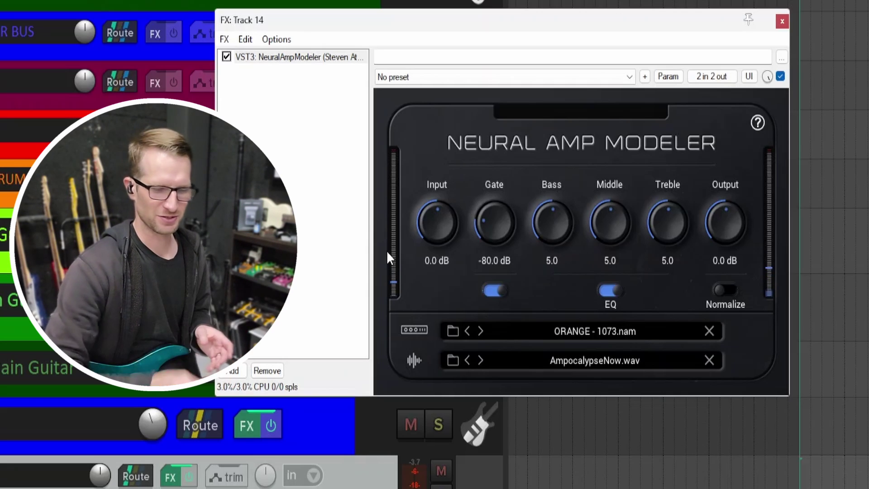
Reload the ORANGE - 1073.nam model from the model file browser.
left_click(451, 331)
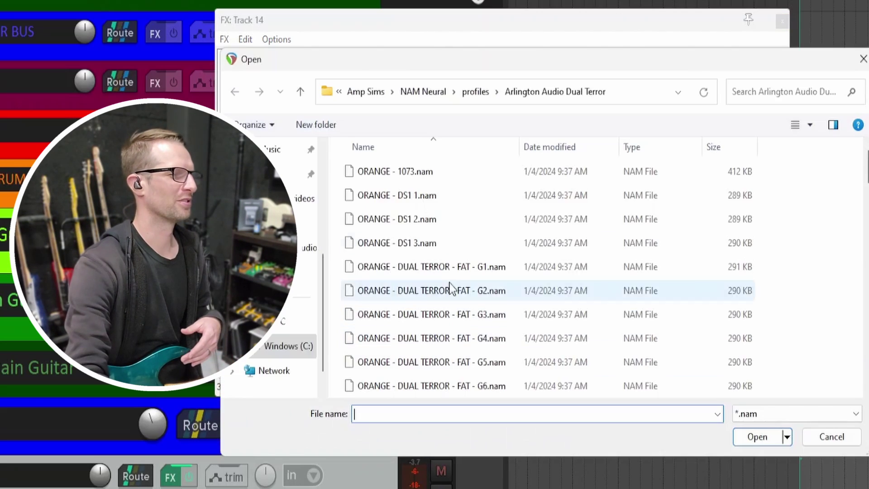
scroll(545, 261, "down", 2)
scroll(545, 264, "down", 5)
double_click(545, 264)
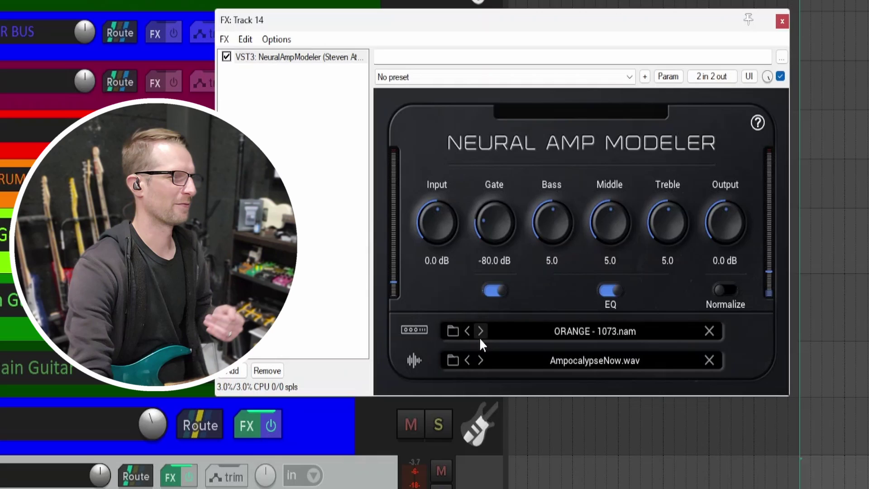
Step through the DS1, FAT and FAT 15W models, ending on DUAL TERROR - TT - G5.
left_click(479, 338)
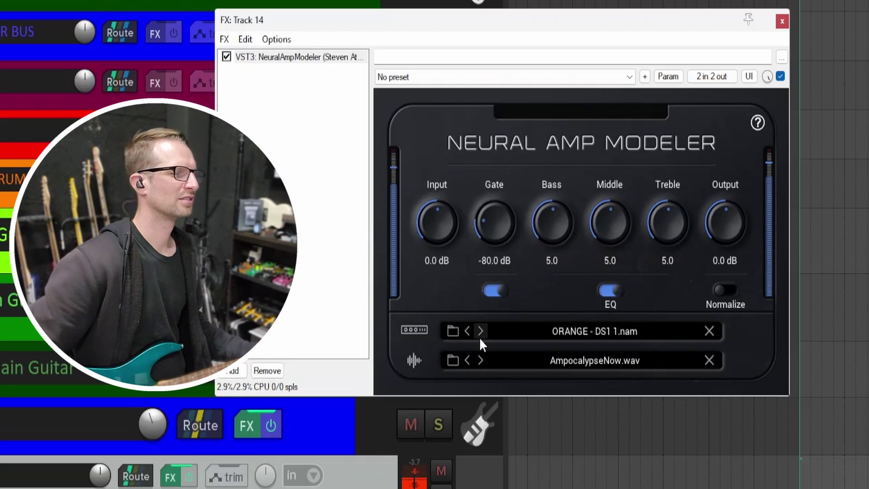
left_click(480, 339)
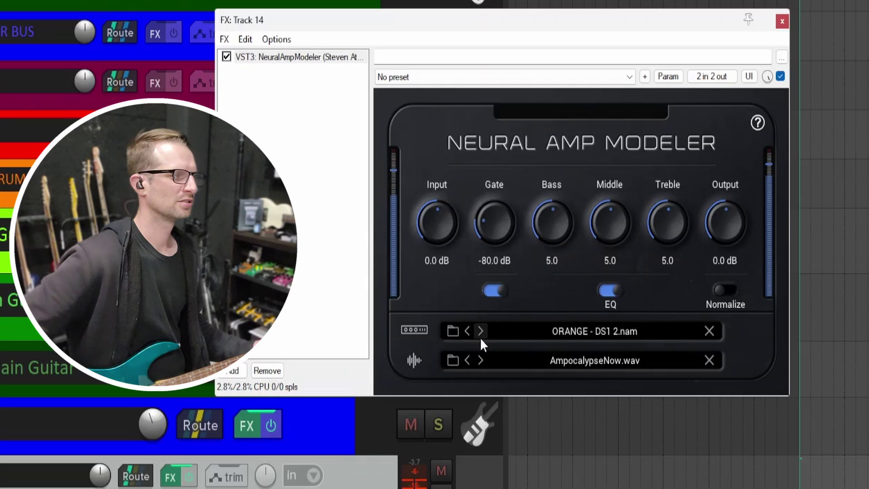
left_click(479, 338)
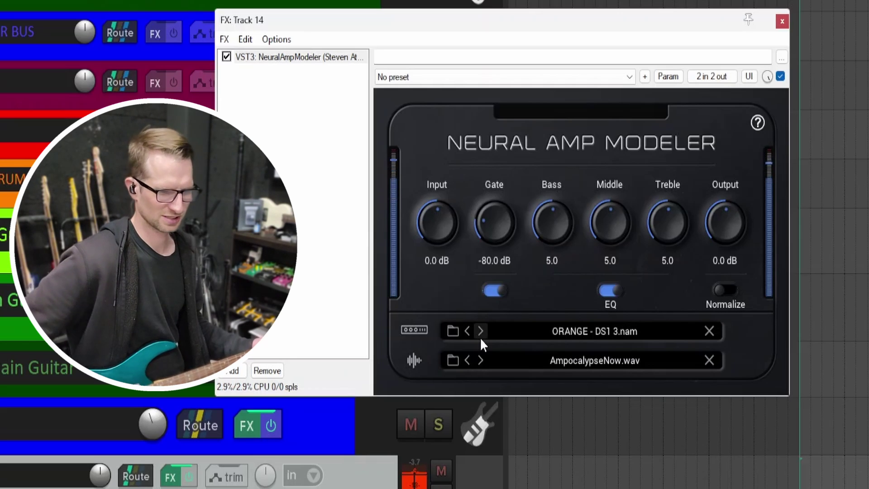
left_click(480, 338)
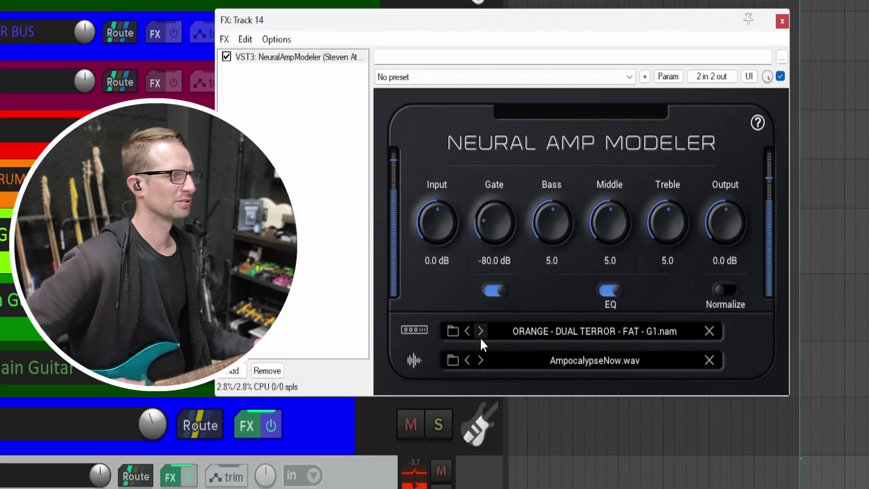
left_click(482, 331)
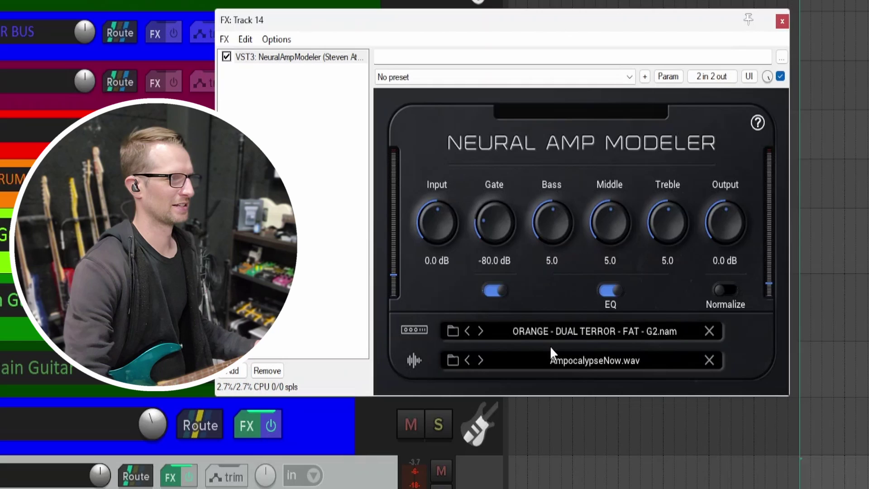
left_click(482, 335)
left_click(481, 335)
left_click(481, 335)
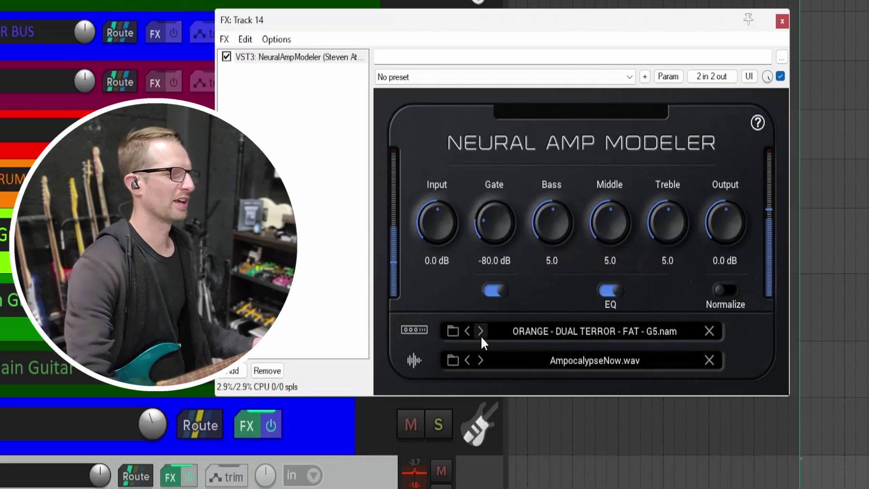
left_click(480, 333)
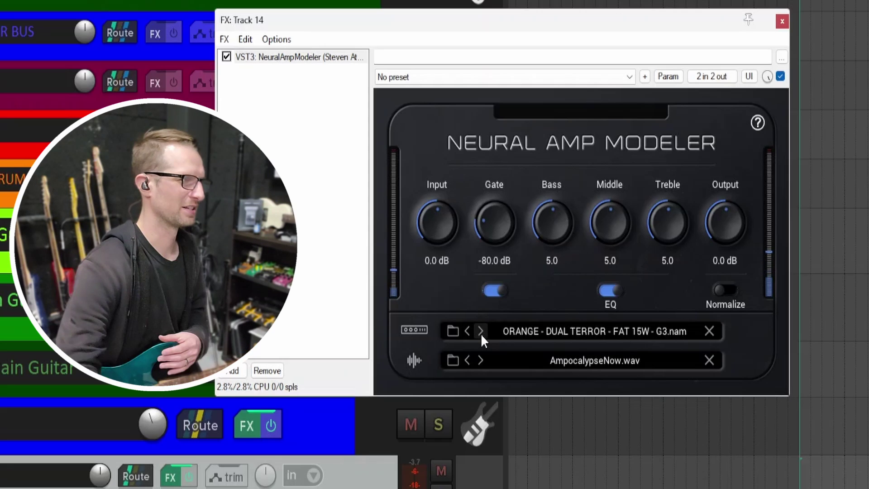
left_click(481, 333)
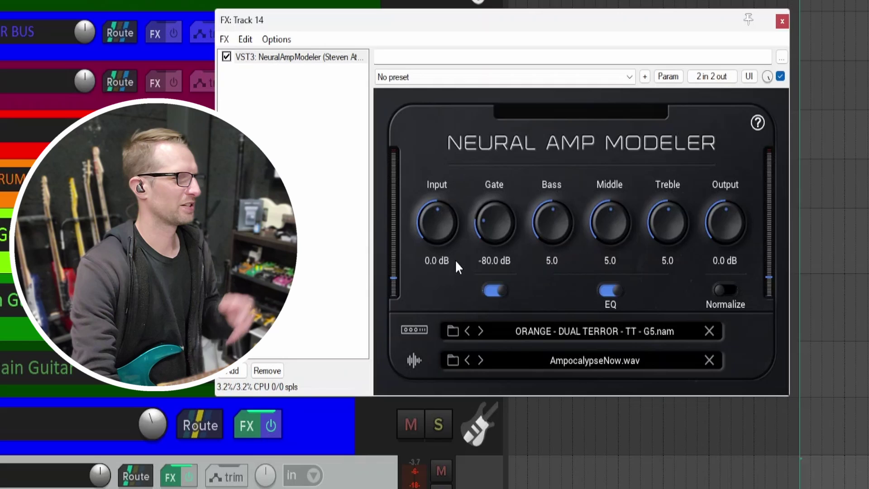
Raise the gate threshold to -67.4 dB, toggle EQ off and on, and switch the gate off.
left_click_drag(485, 226, 485, 217)
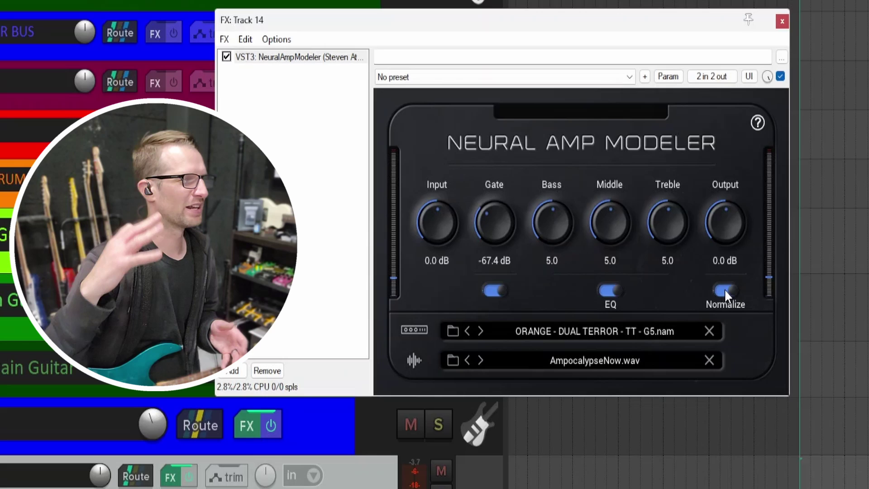
left_click(602, 294)
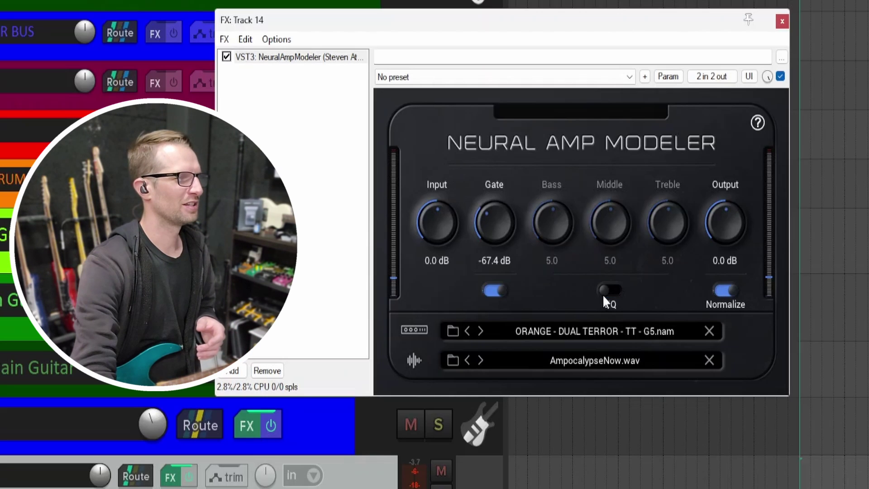
left_click(602, 294)
left_click(489, 291)
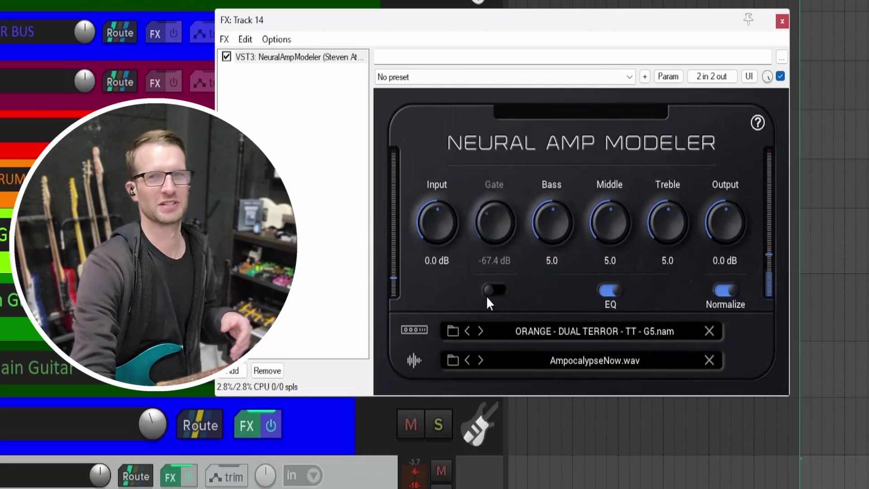